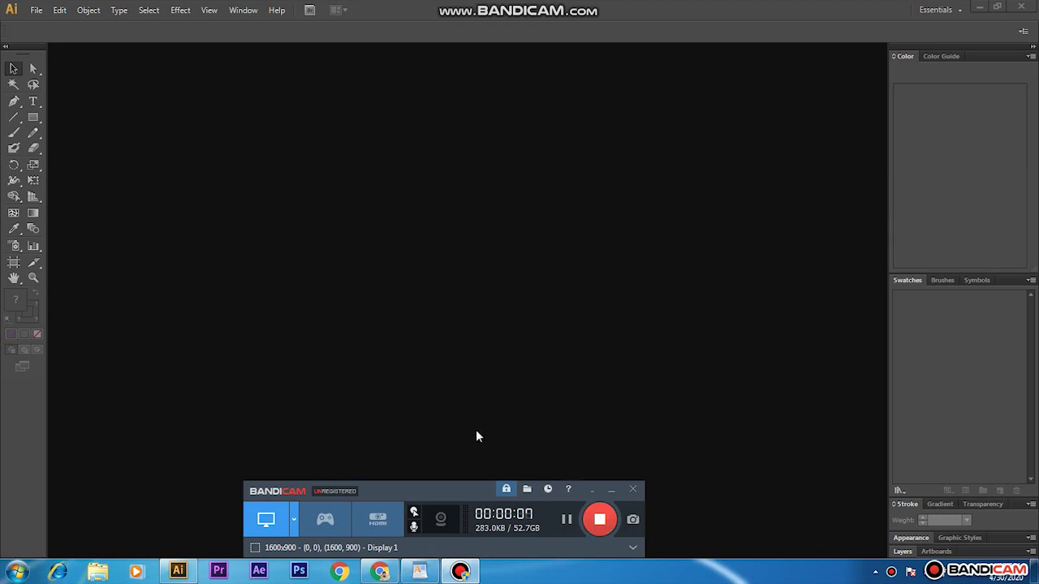
Create a new Letter-size document of 792 × 612 px from the File menu.
click(596, 493)
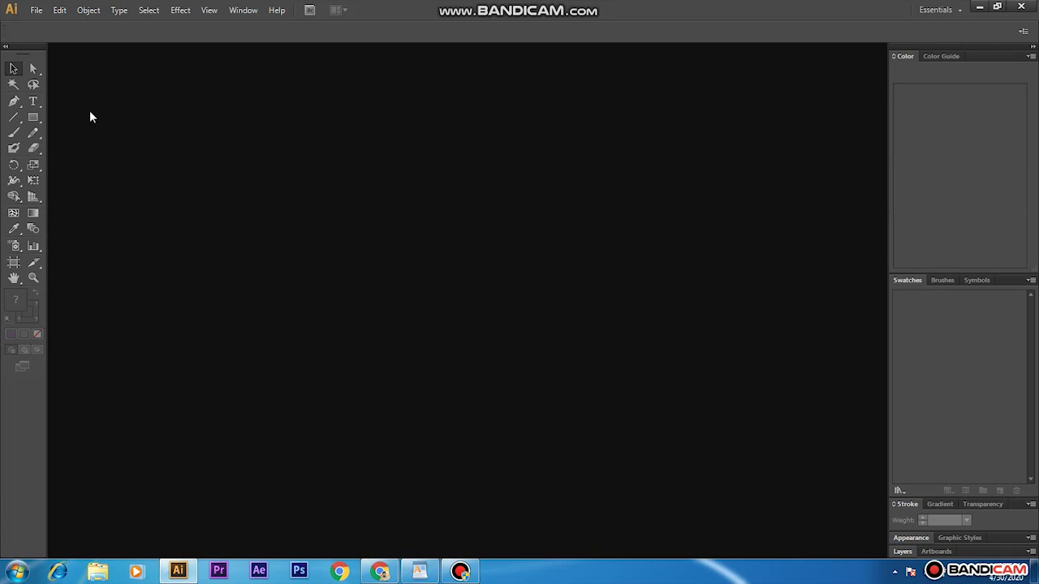
click(36, 11)
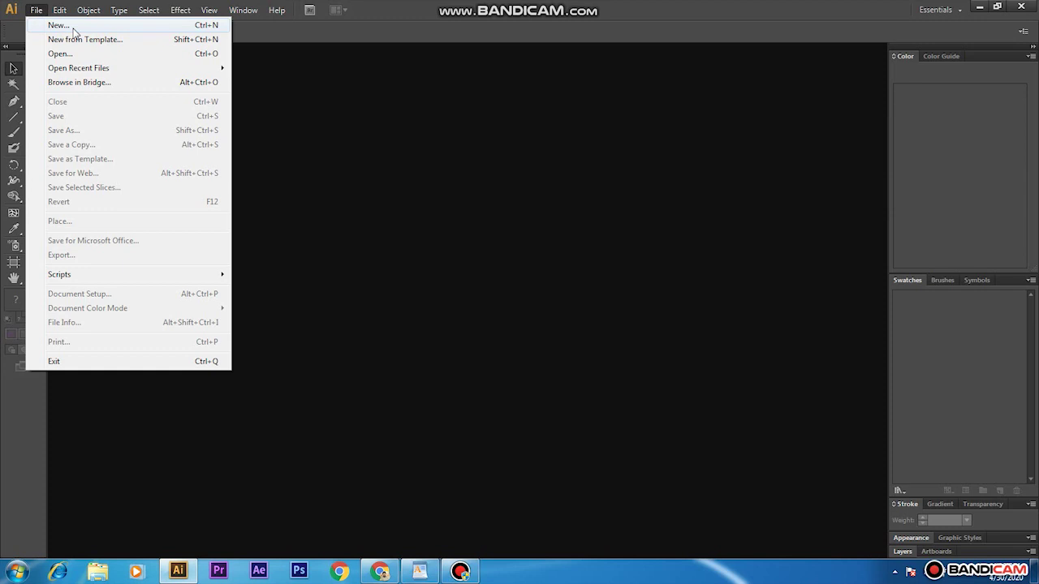
click(73, 28)
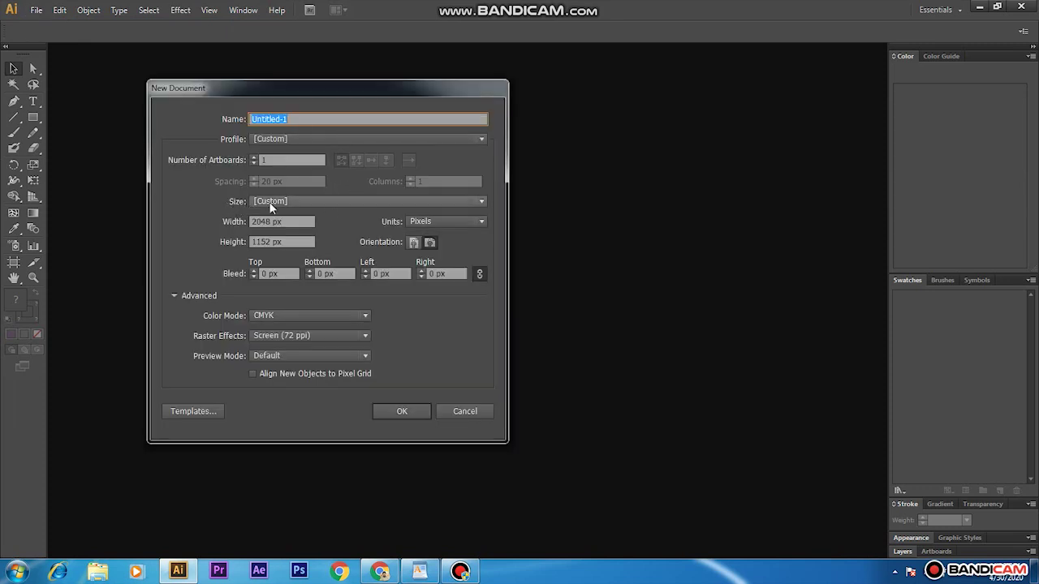
click(466, 201)
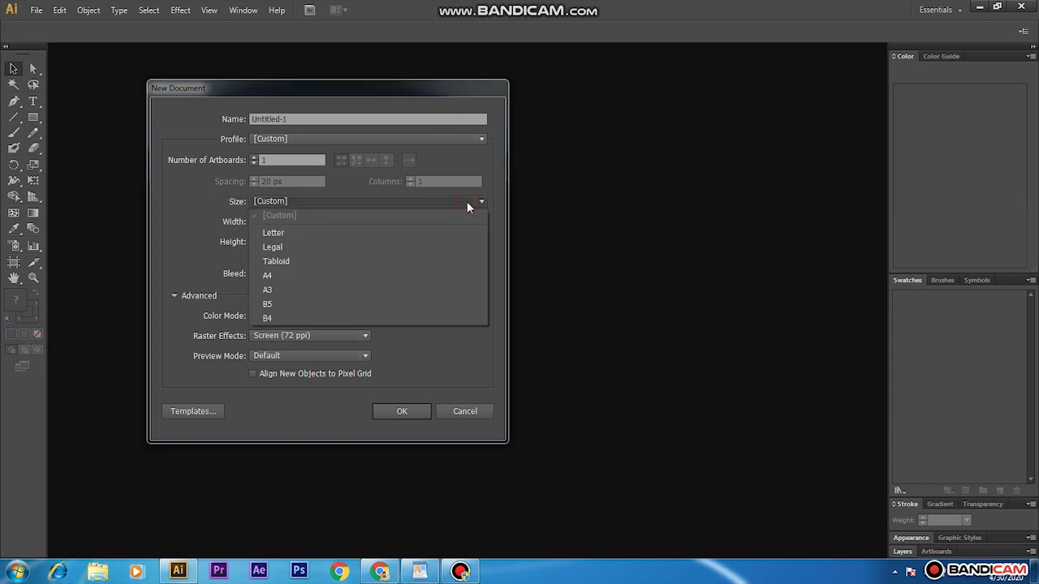
click(430, 236)
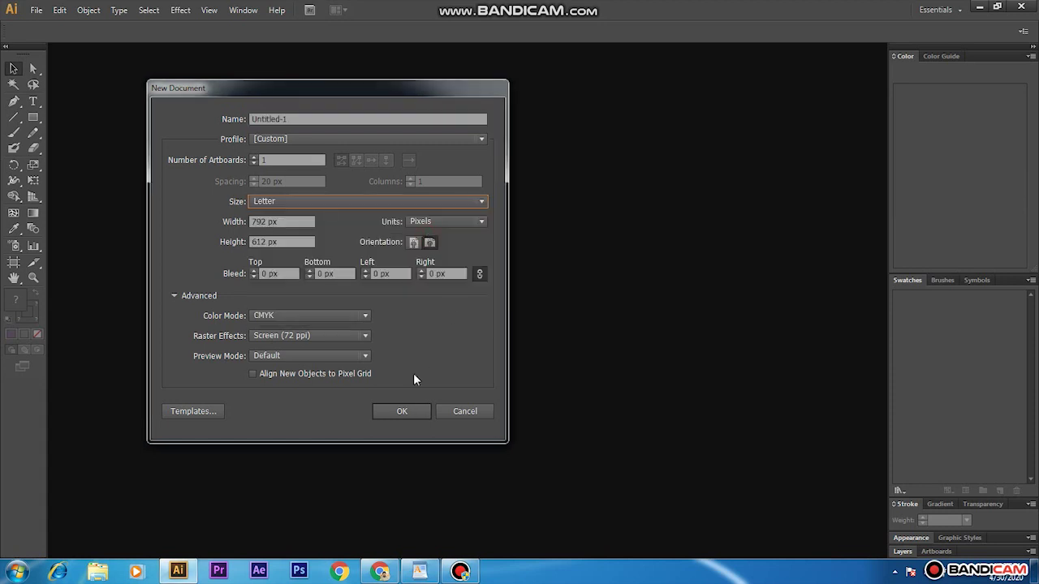
click(398, 411)
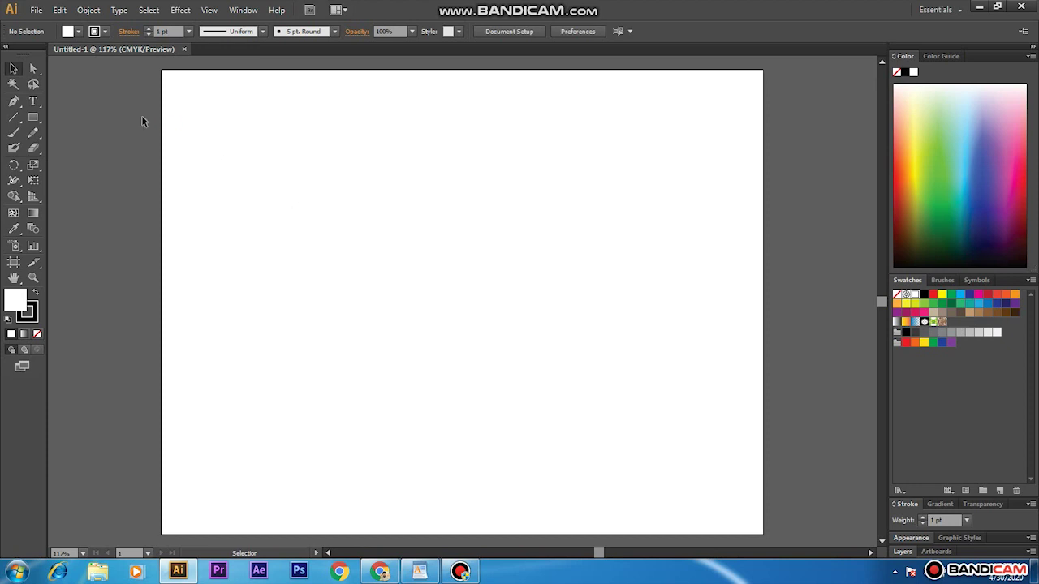
Draw a large rectangle upper left, a wide rectangle to its right, and a 104.27 px square below.
click(33, 119)
drag(34, 119, 90, 116)
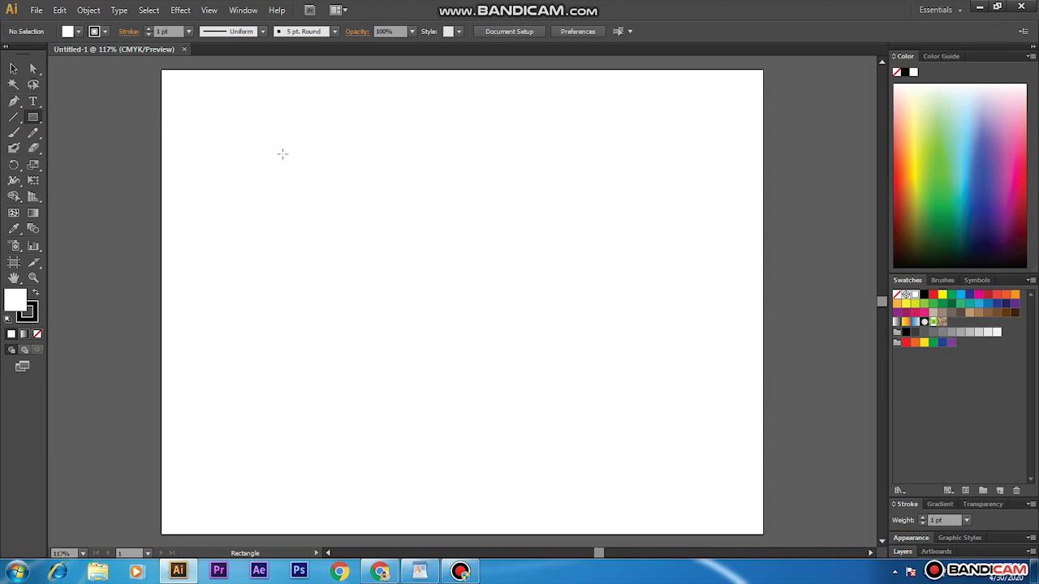
drag(279, 159, 411, 284)
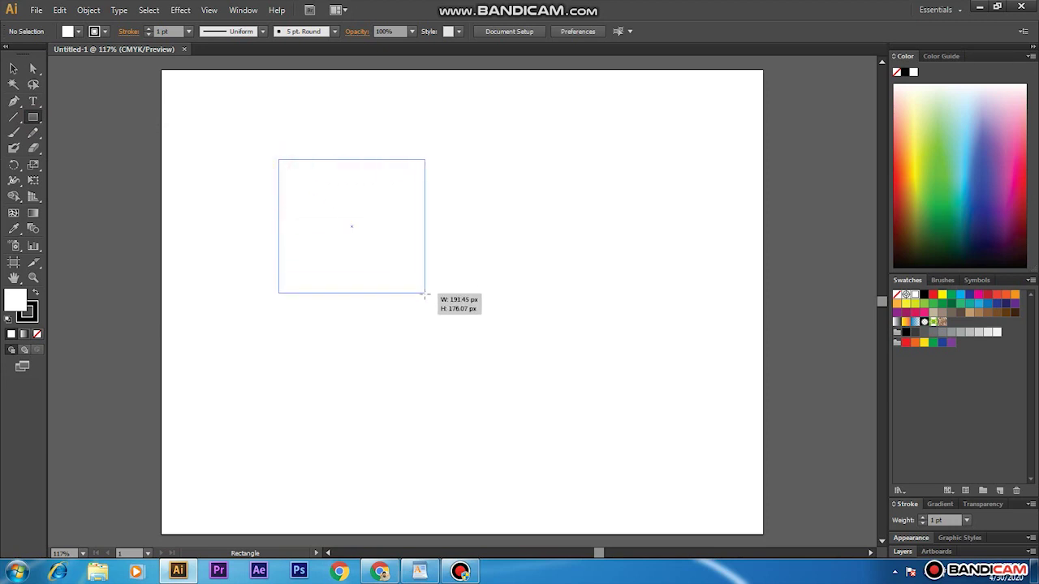
drag(411, 285, 419, 284)
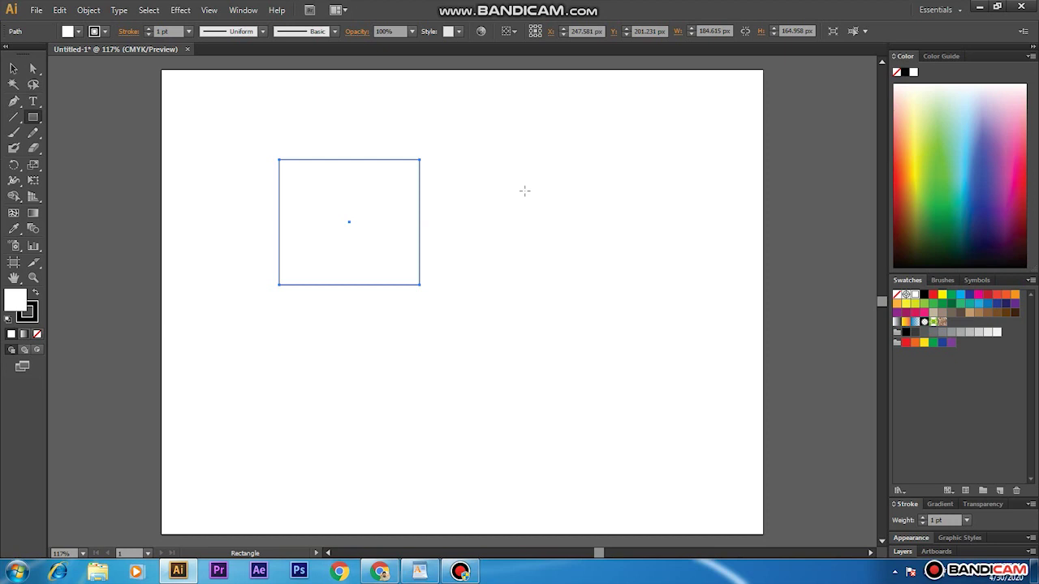
mouse_move(475, 172)
mouse_down()
mouse_move(703, 285)
mouse_move(670, 353)
mouse_move(740, 262)
mouse_move(673, 366)
mouse_move(718, 230)
mouse_move(718, 240)
mouse_up()
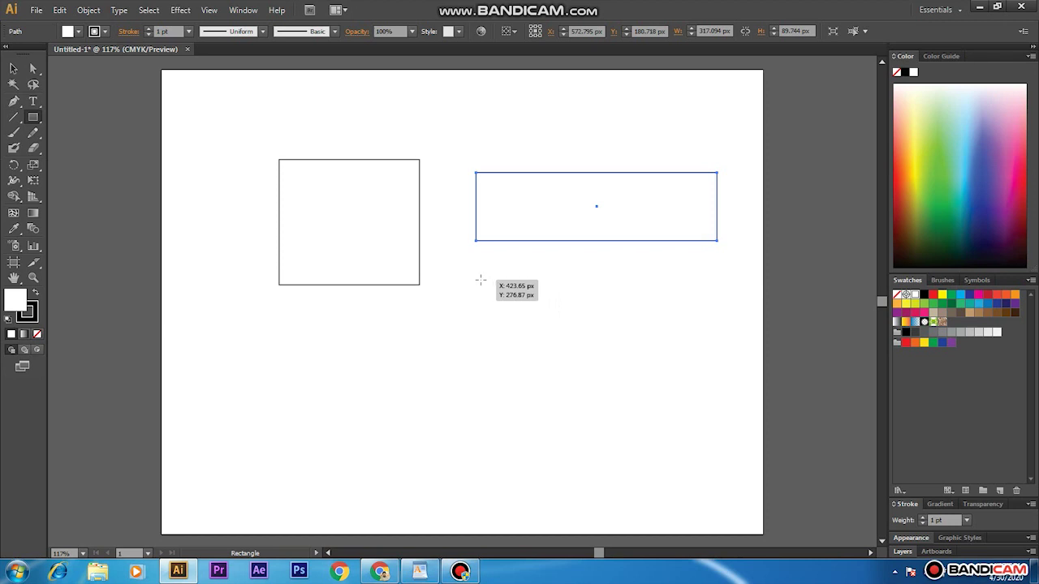
click(475, 277)
mouse_move(476, 277)
mouse_down()
mouse_move(630, 467)
mouse_move(561, 362)
mouse_move(661, 457)
mouse_move(573, 371)
mouse_move(588, 419)
mouse_move(540, 341)
mouse_move(571, 371)
mouse_move(608, 461)
mouse_move(570, 376)
mouse_move(584, 437)
mouse_move(561, 362)
mouse_move(652, 455)
mouse_move(555, 355)
mouse_up()
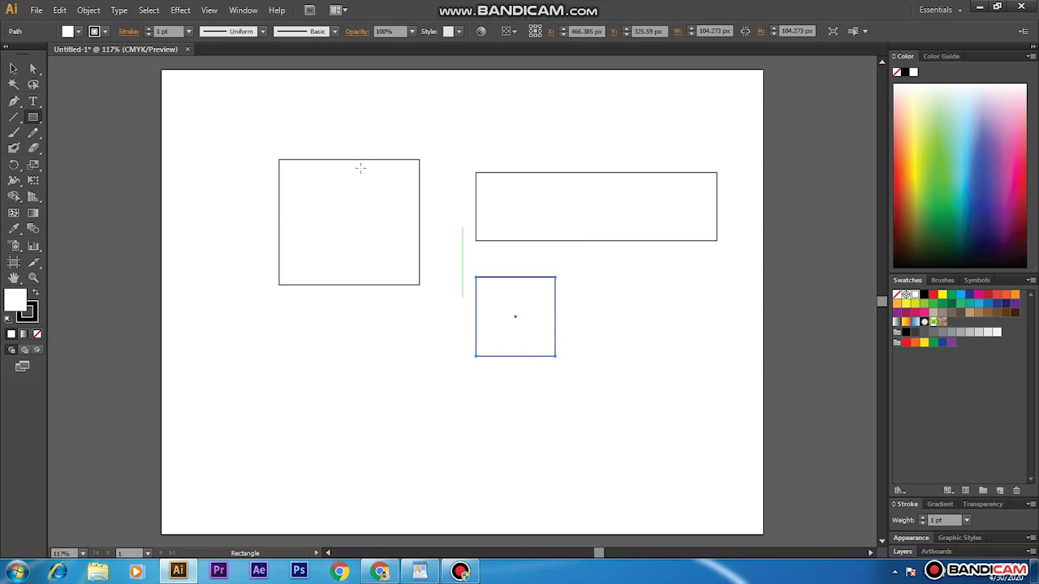
click(13, 73)
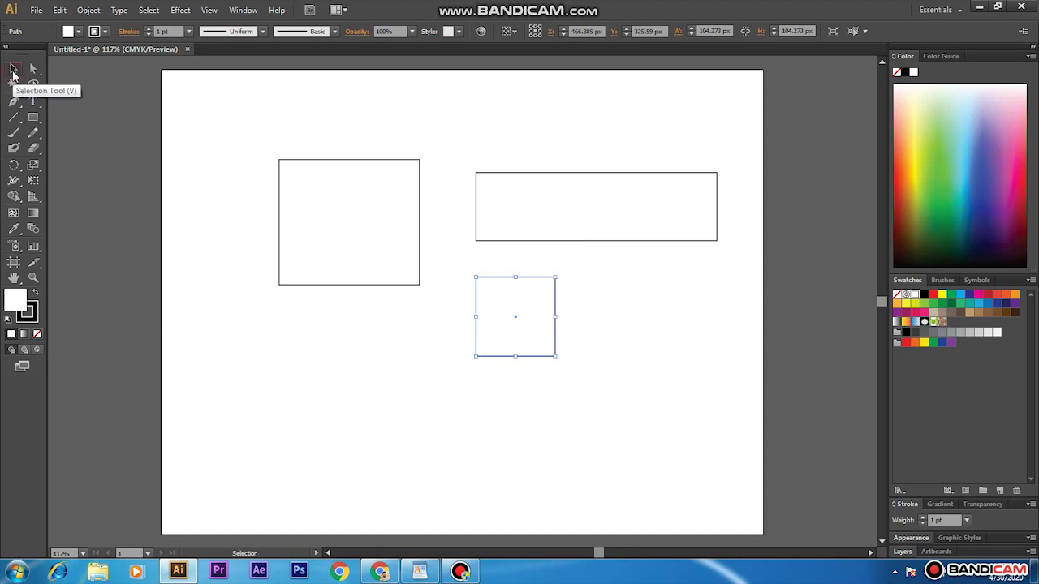
Select the wide rectangle and delete it.
click(342, 197)
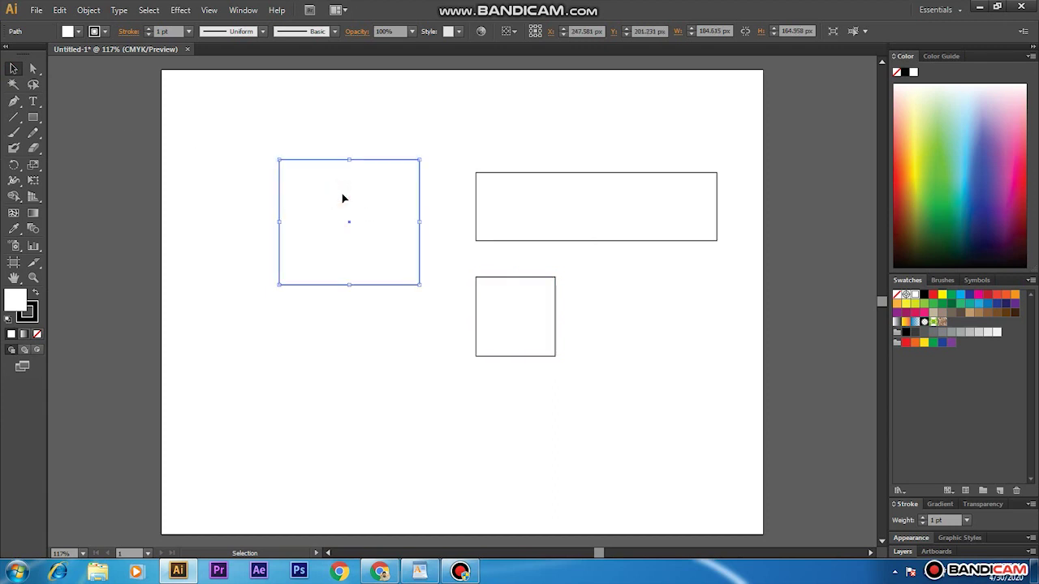
click(528, 212)
click(389, 212)
click(519, 214)
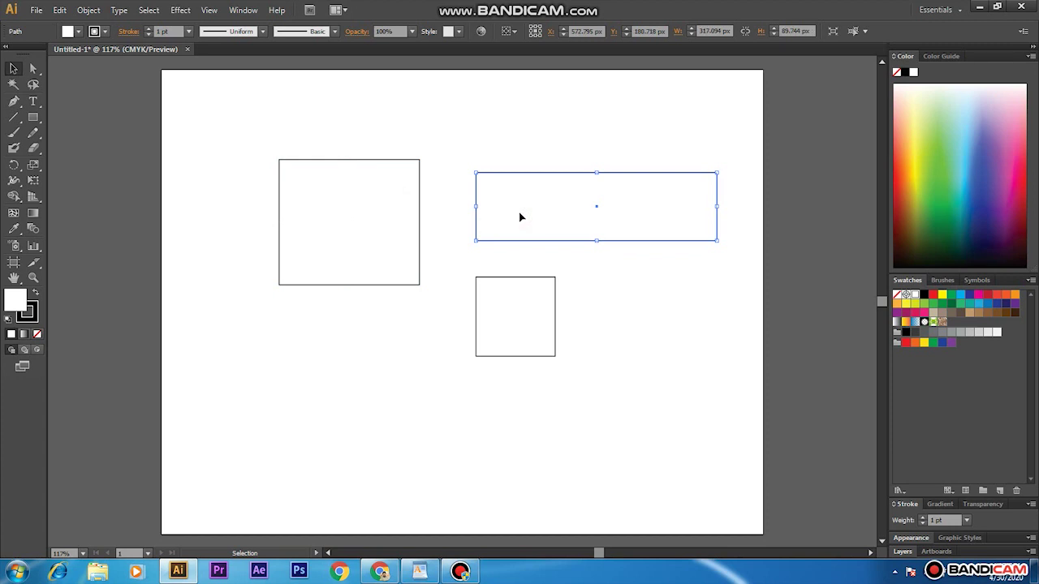
key(Delete)
Move the larger rectangle up and to the left.
click(378, 200)
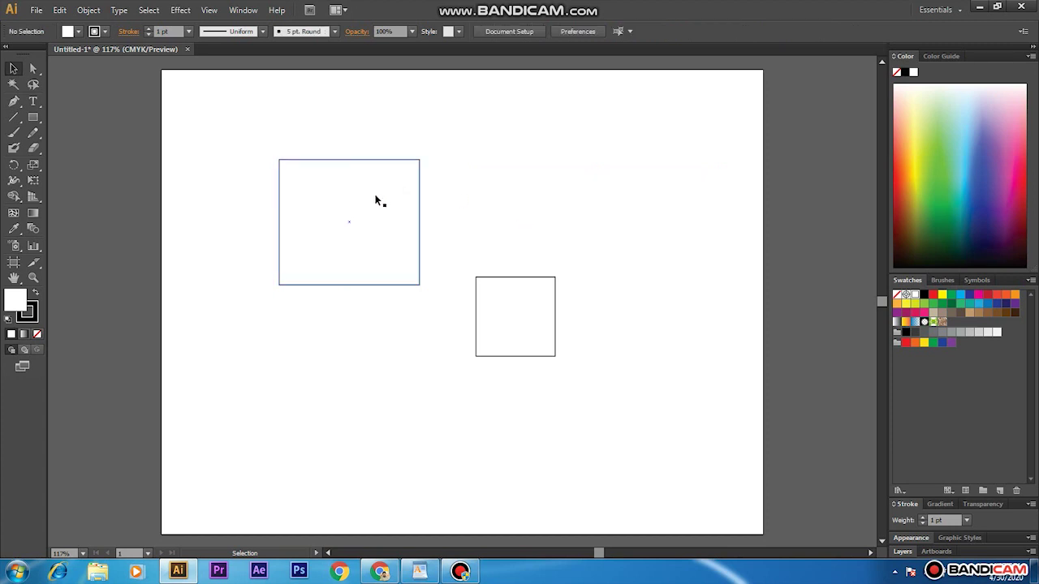
double_click(361, 188)
click(336, 178)
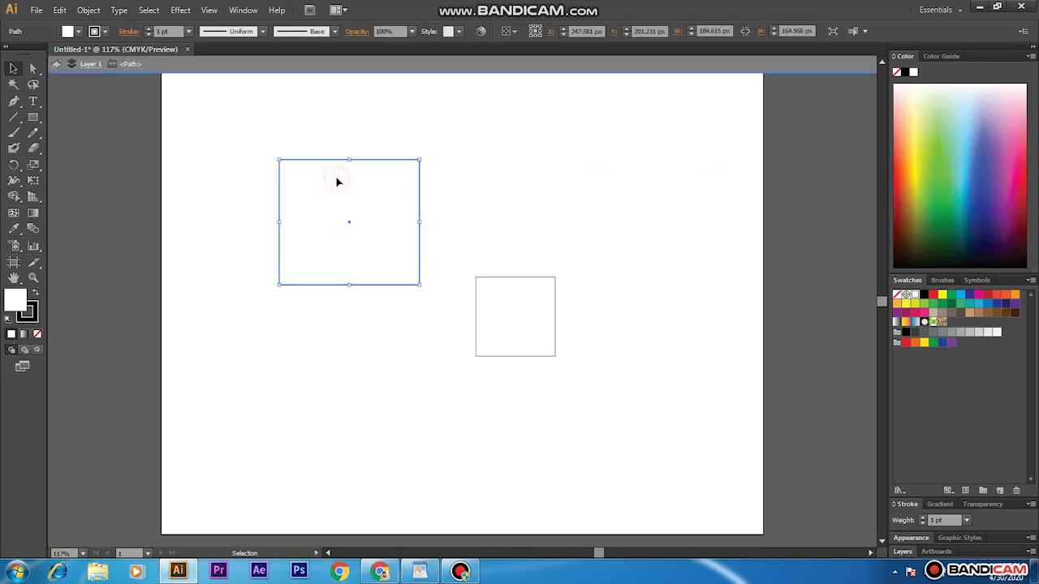
click(201, 224)
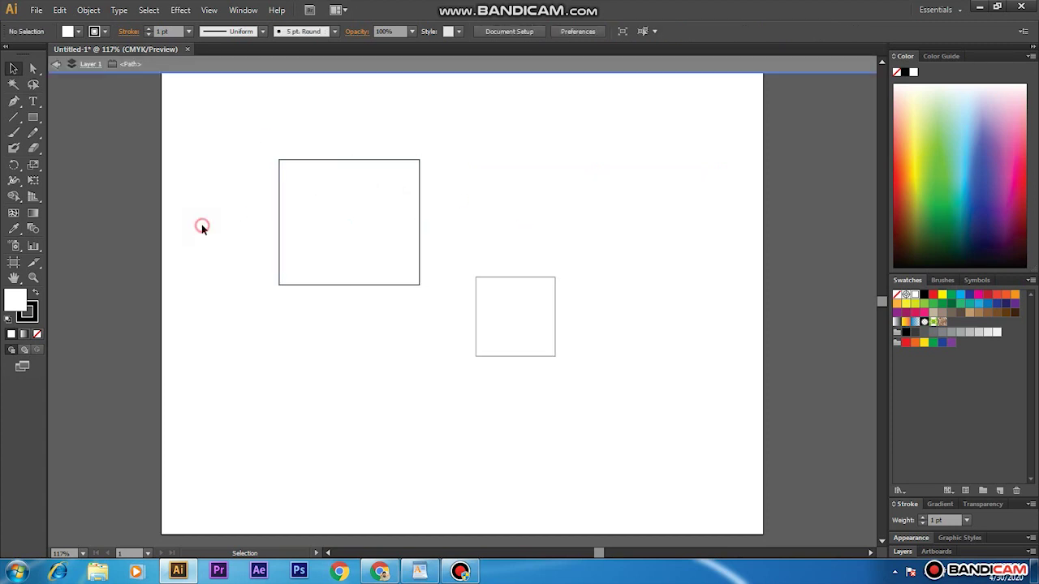
click(56, 65)
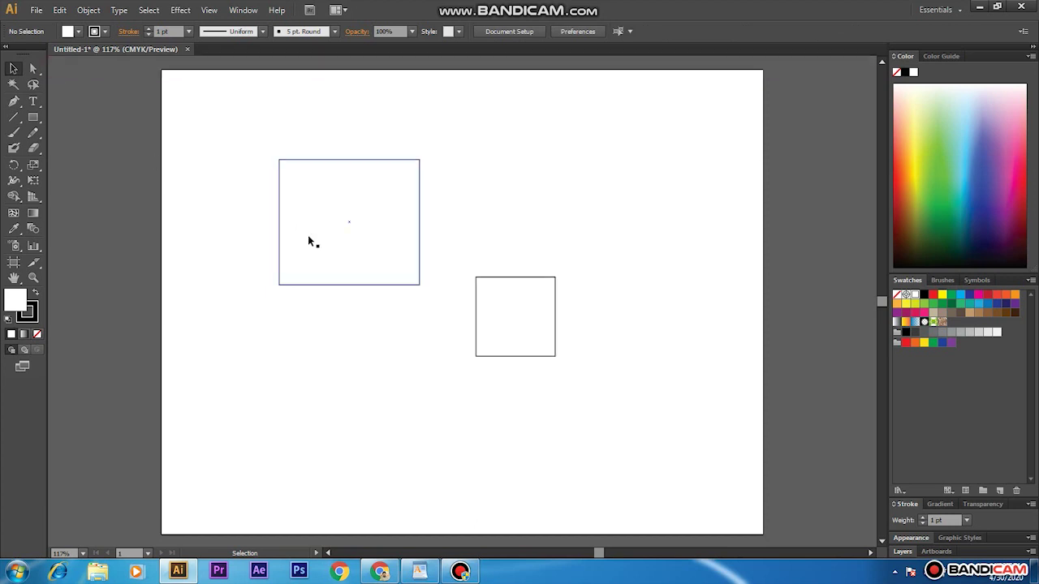
click(353, 161)
drag(322, 160, 247, 137)
Move the small square up to the artboard's top right, undoing an accidental resize.
click(514, 276)
drag(516, 277, 516, 215)
key(ctrl+z)
mouse_move(553, 314)
mouse_down()
mouse_move(583, 201)
mouse_move(629, 143)
mouse_up()
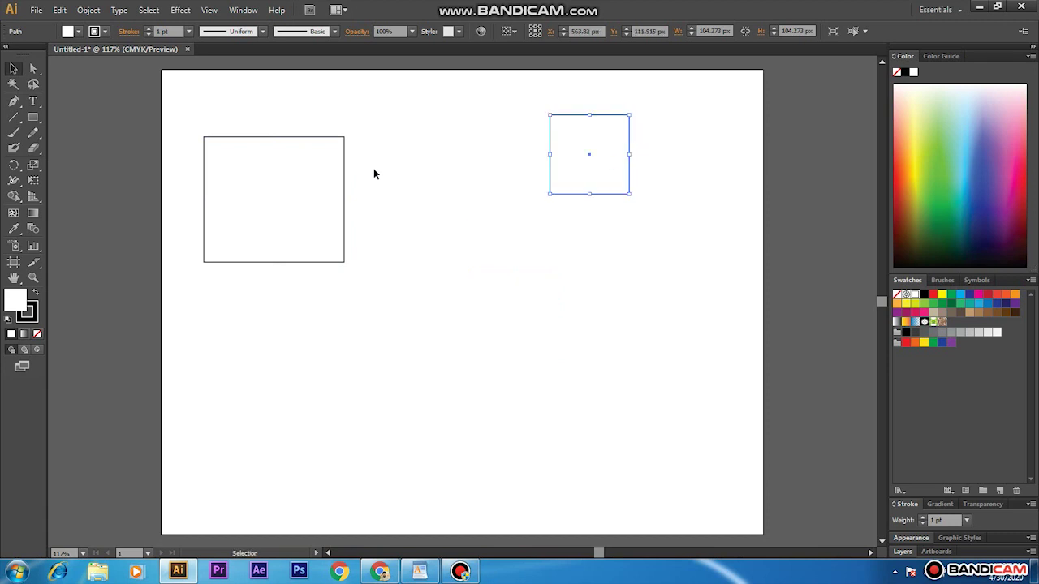
click(296, 138)
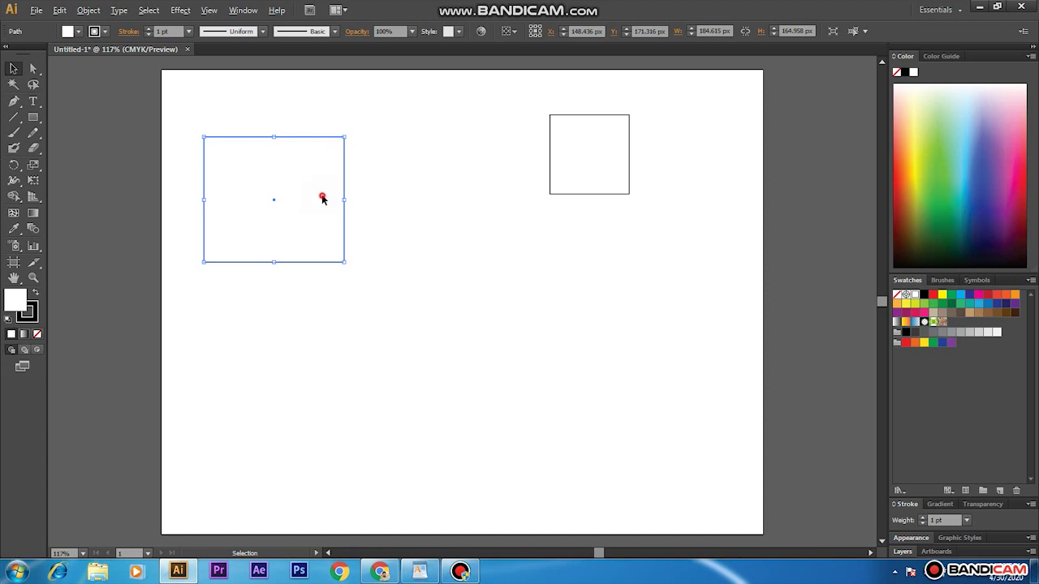
Duplicate the larger rectangle and place the copy below it.
mouse_move(323, 199)
mouse_down()
mouse_move(420, 264)
mouse_move(610, 336)
mouse_up()
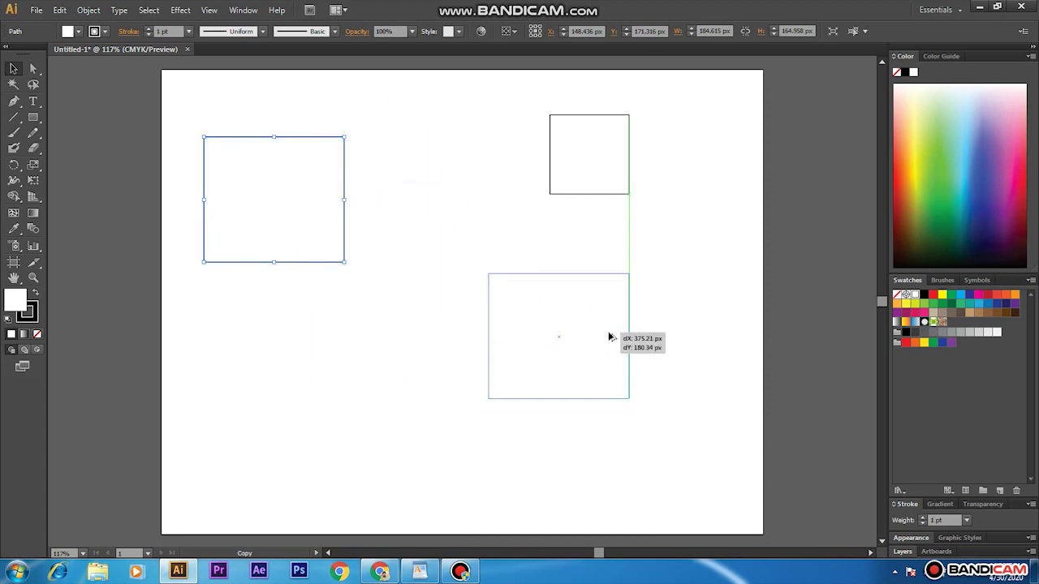
drag(609, 336, 609, 336)
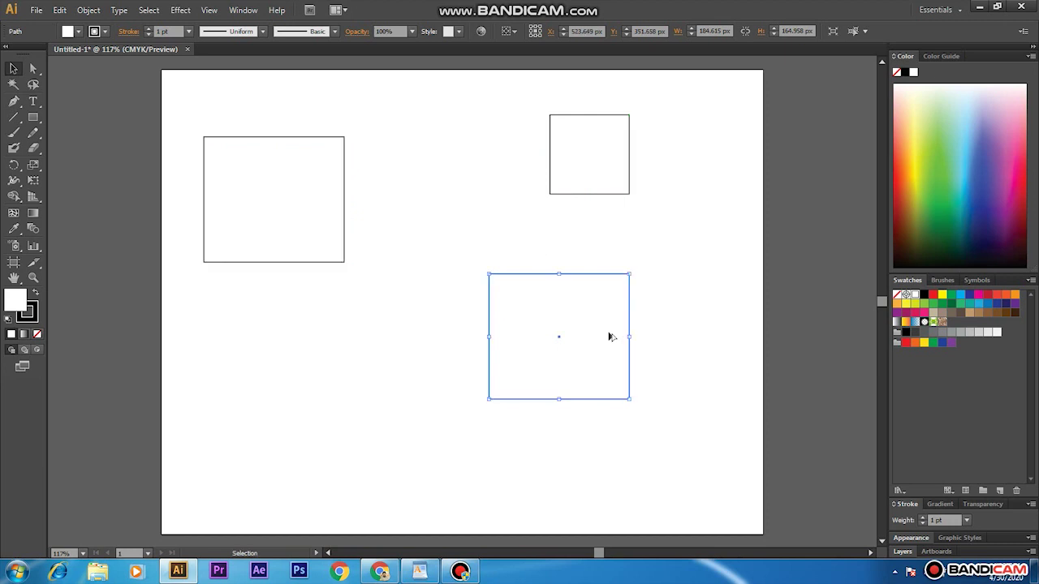
drag(609, 337, 347, 354)
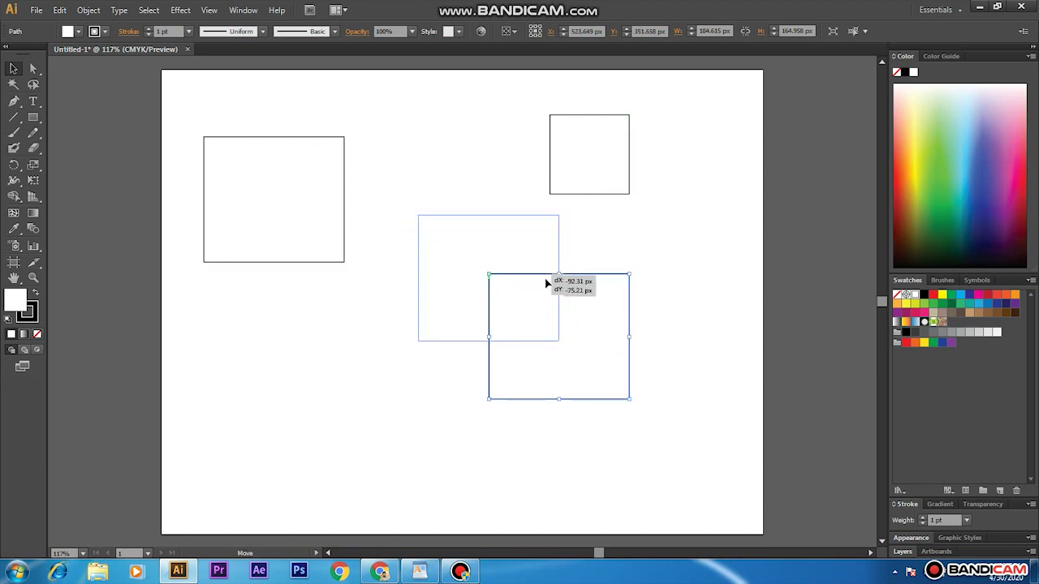
Copy the small square between the top rectangles, then marquee-select everything and delete it.
click(552, 167)
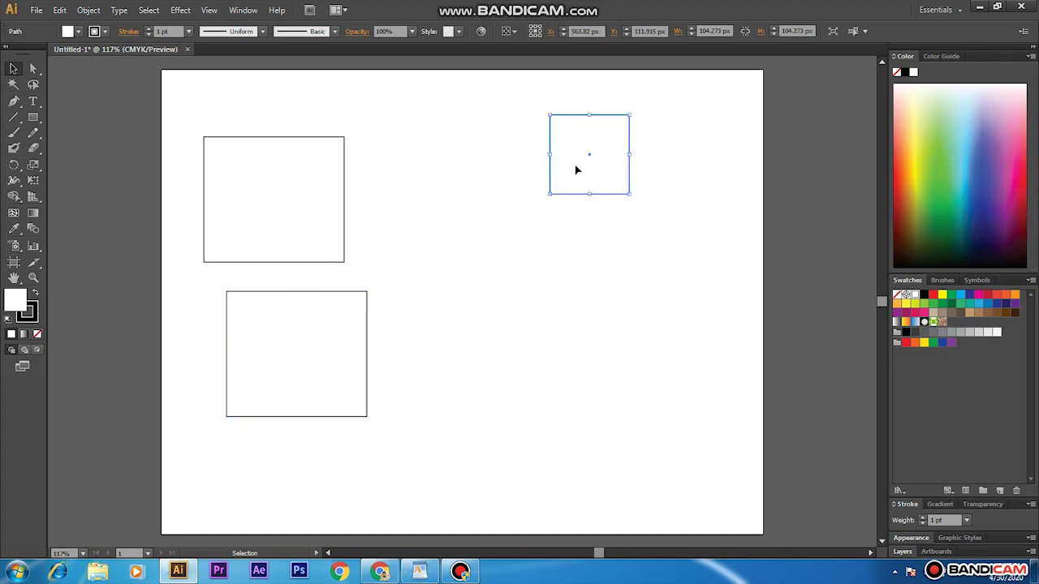
drag(577, 169, 514, 391)
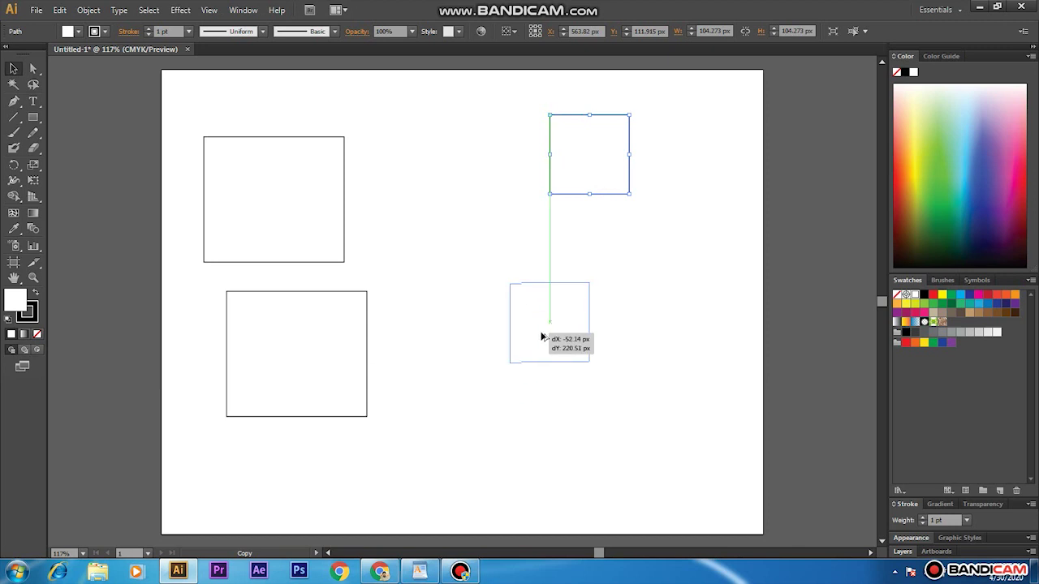
drag(513, 391, 543, 337)
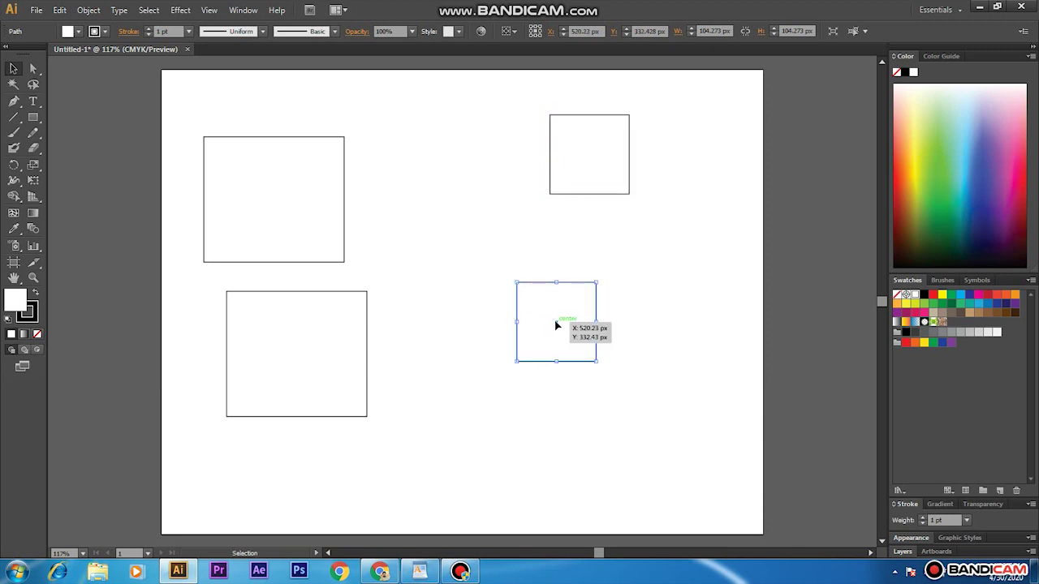
mouse_move(538, 284)
mouse_down()
mouse_move(449, 143)
mouse_move(412, 136)
mouse_up()
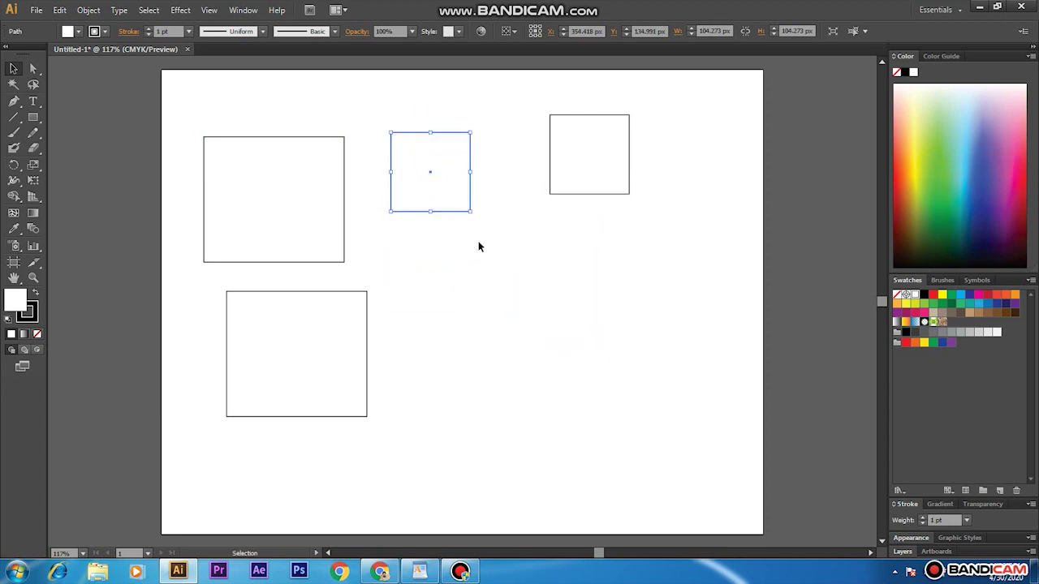
mouse_move(192, 109)
mouse_down()
mouse_move(596, 371)
mouse_move(614, 456)
mouse_up()
key(Delete)
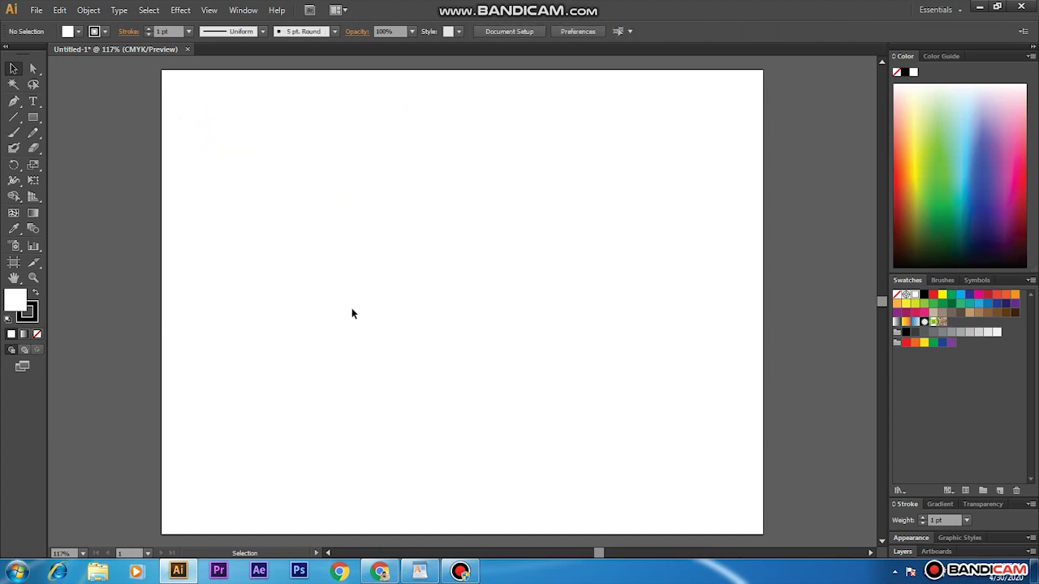
Draw a 111.966 × 100.855 px rectangle near the artboard's top-left corner.
click(33, 117)
drag(206, 121, 292, 198)
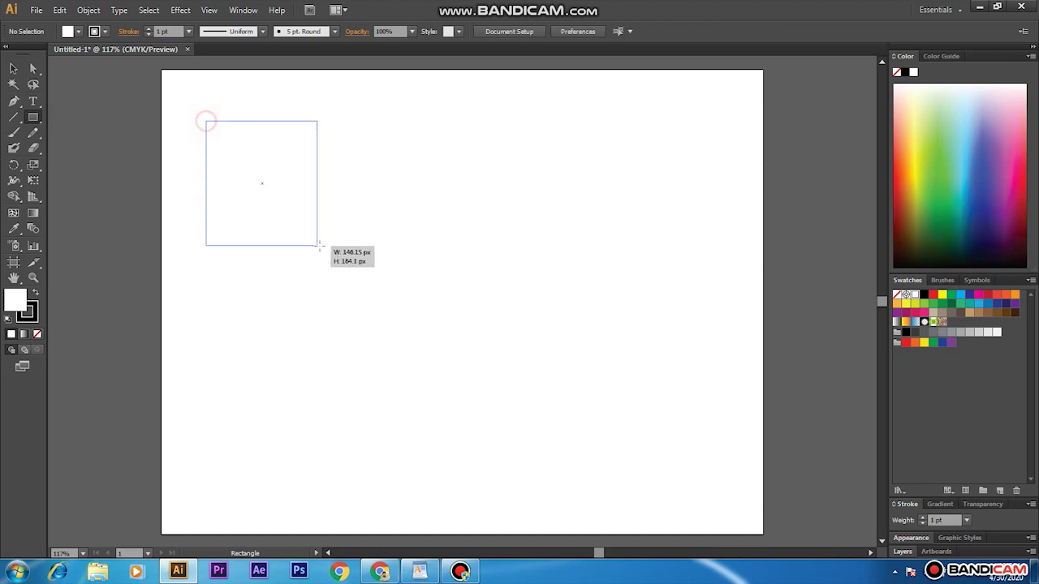
click(12, 70)
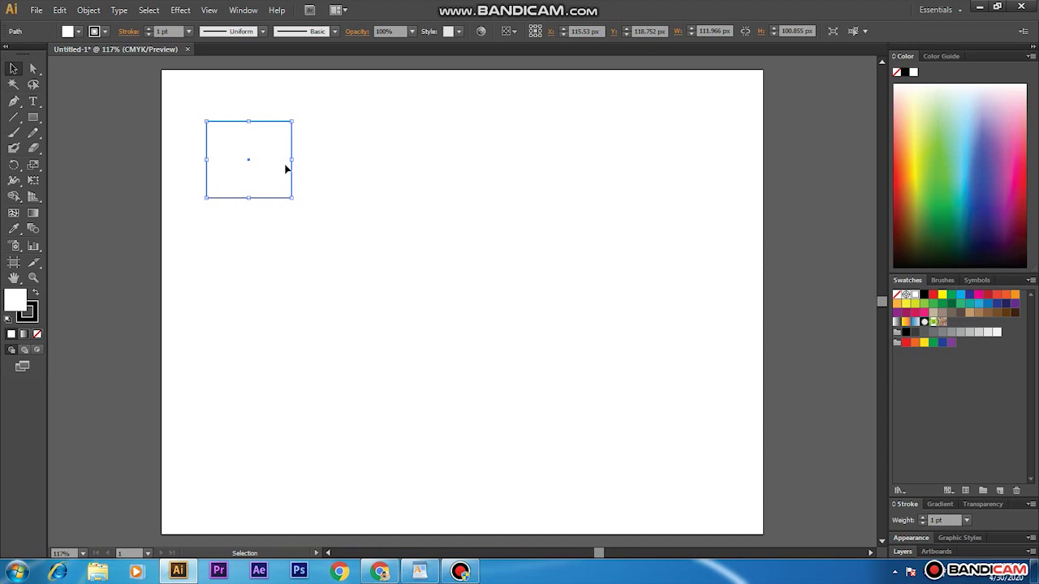
Alt-drag a copy to the right and repeat it twice with Ctrl+D for a row of four.
drag(286, 169, 432, 167)
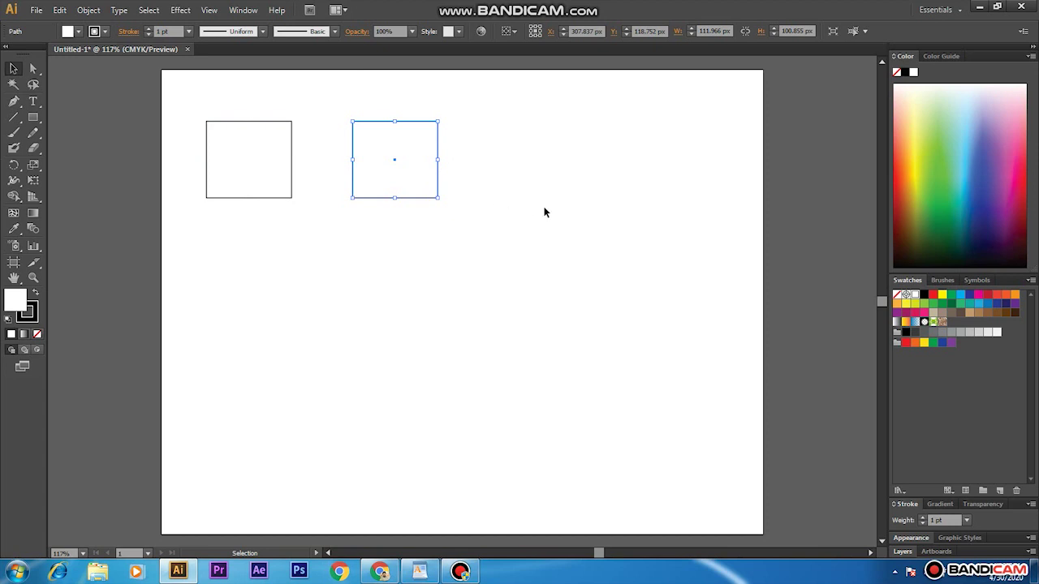
key(a)
key(ctrl+d)
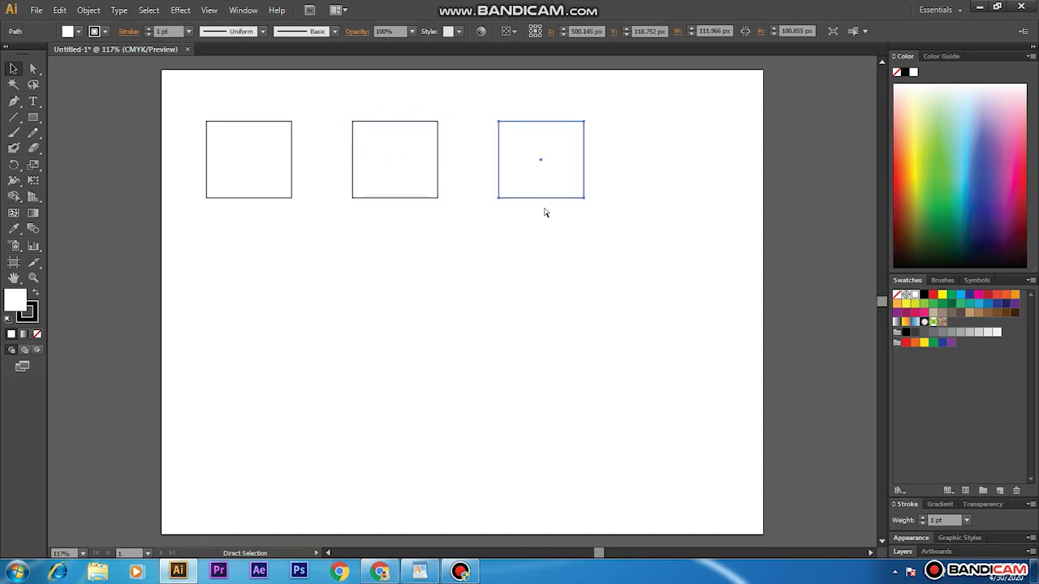
key(ctrl+d)
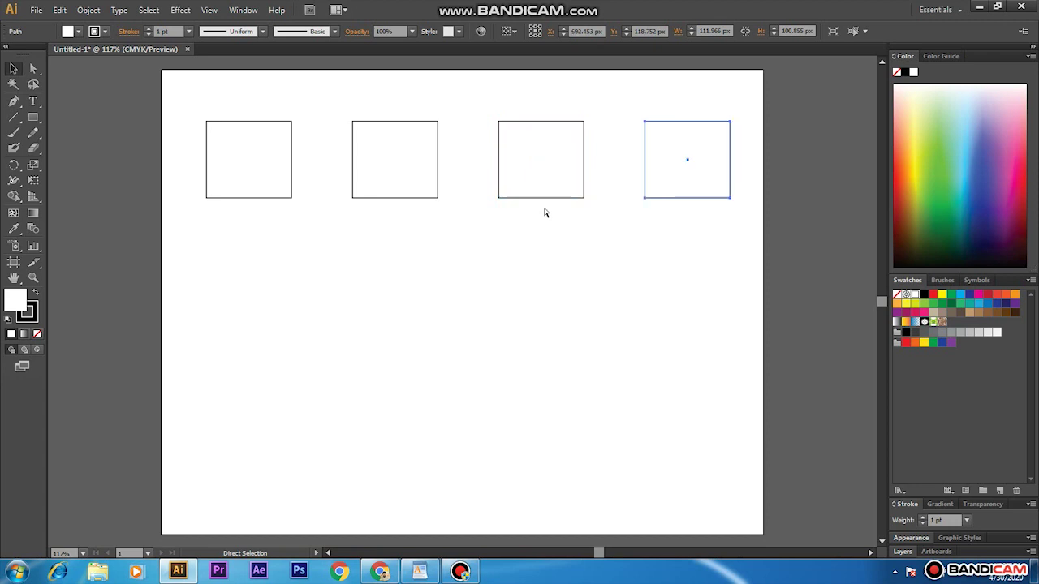
key(v)
click(270, 195)
Copy the first rectangle straight down and repeat with Ctrl+D to build a column.
drag(257, 167, 256, 282)
key(a)
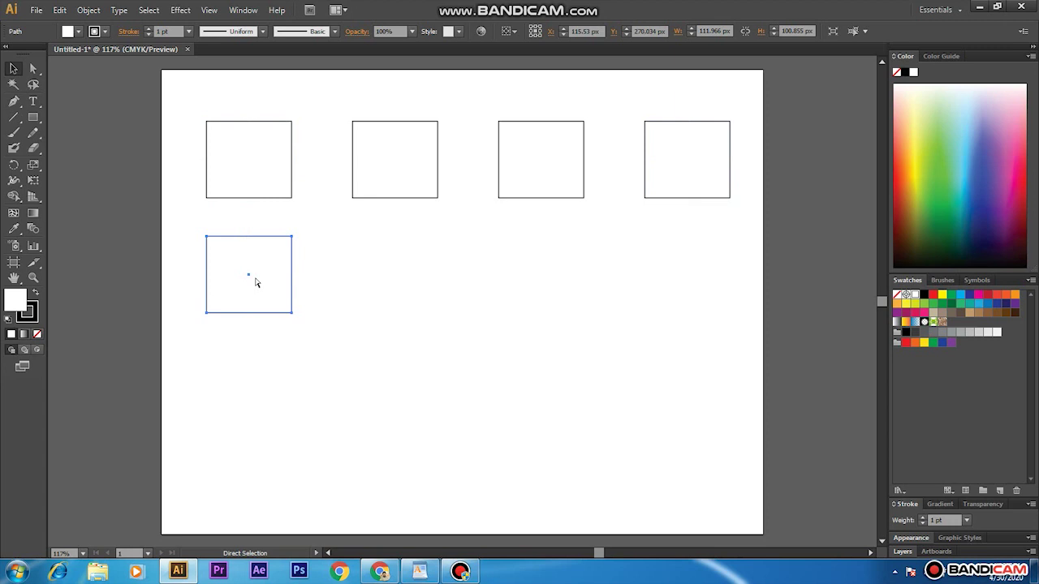
key(ctrl+d)
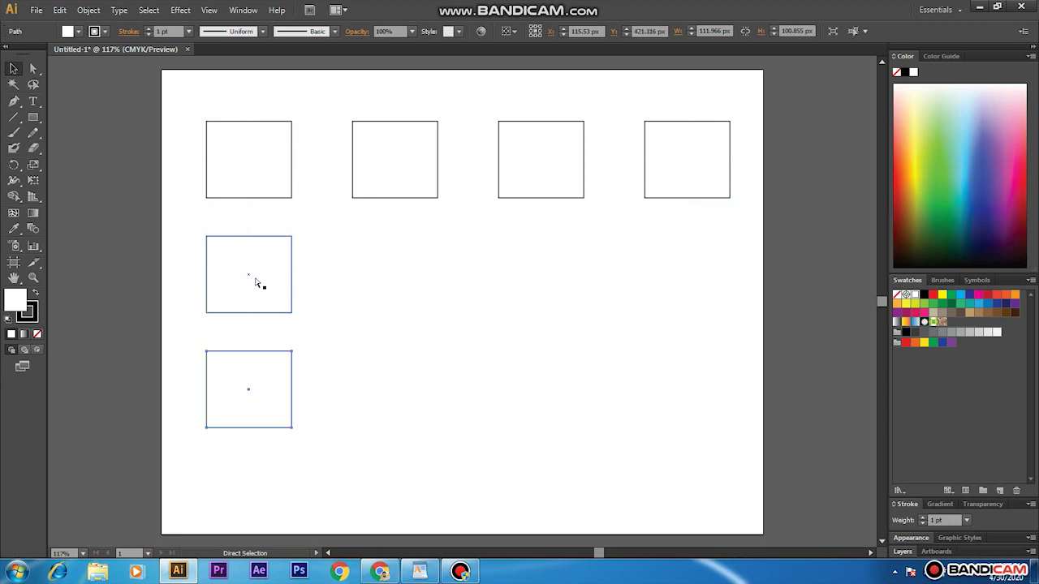
key(ctrl+d)
key(v)
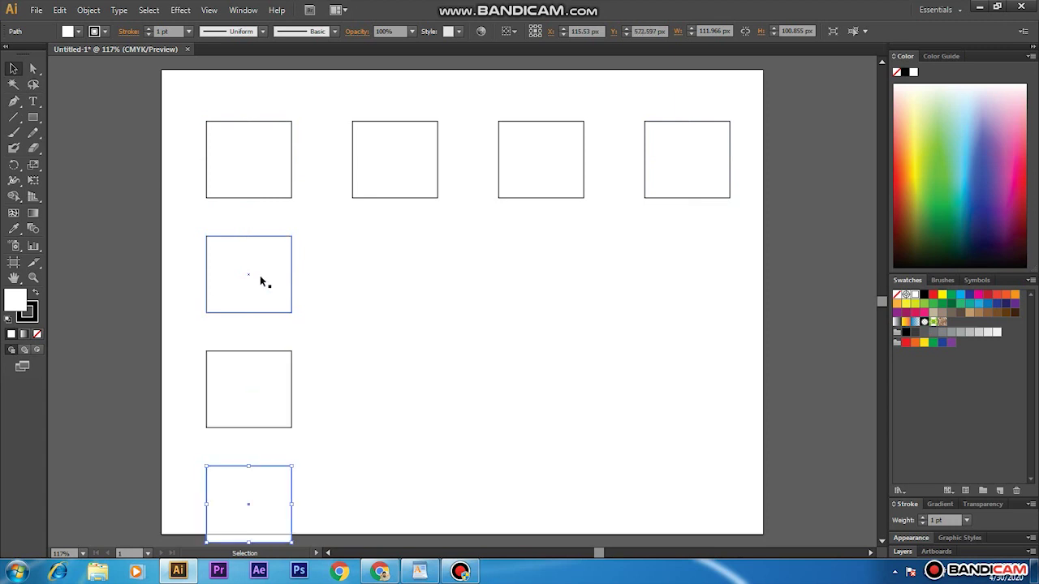
Copy the second-row rectangle rightward and repeat to fill the second row of four.
drag(259, 279, 406, 280)
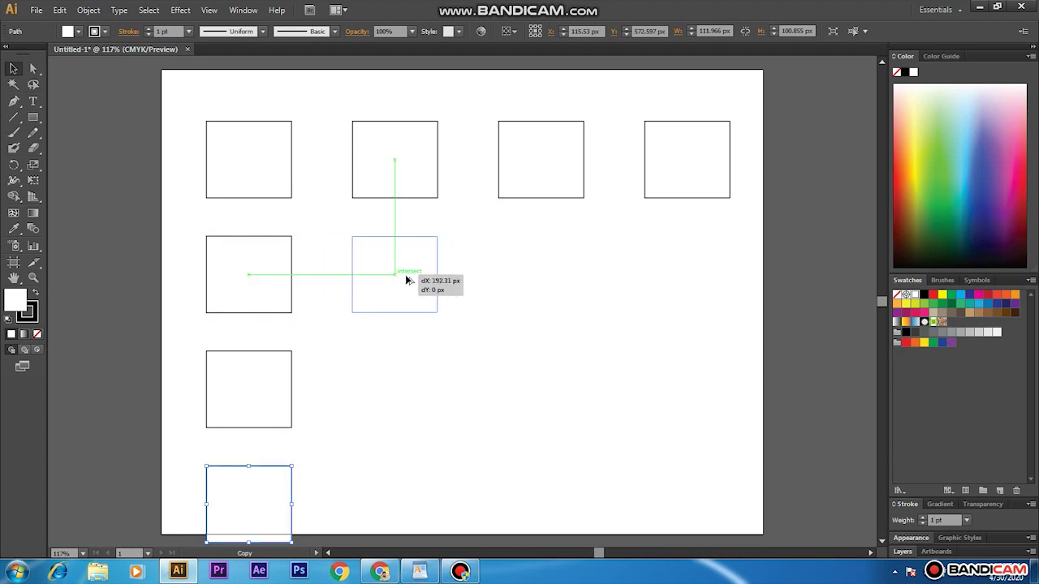
drag(406, 278, 407, 280)
key(a)
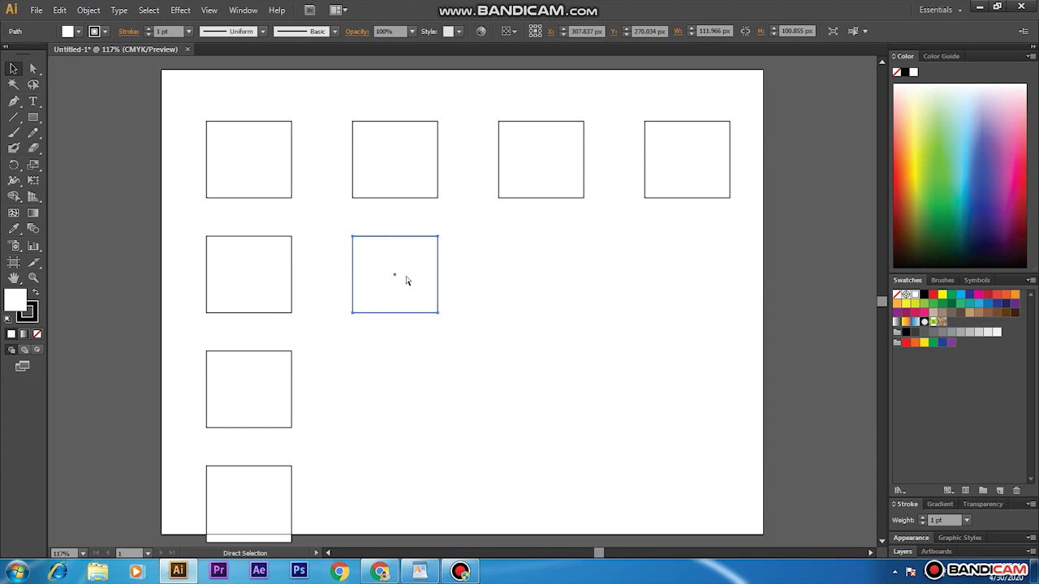
key(ctrl+d)
key(ctrl+d)
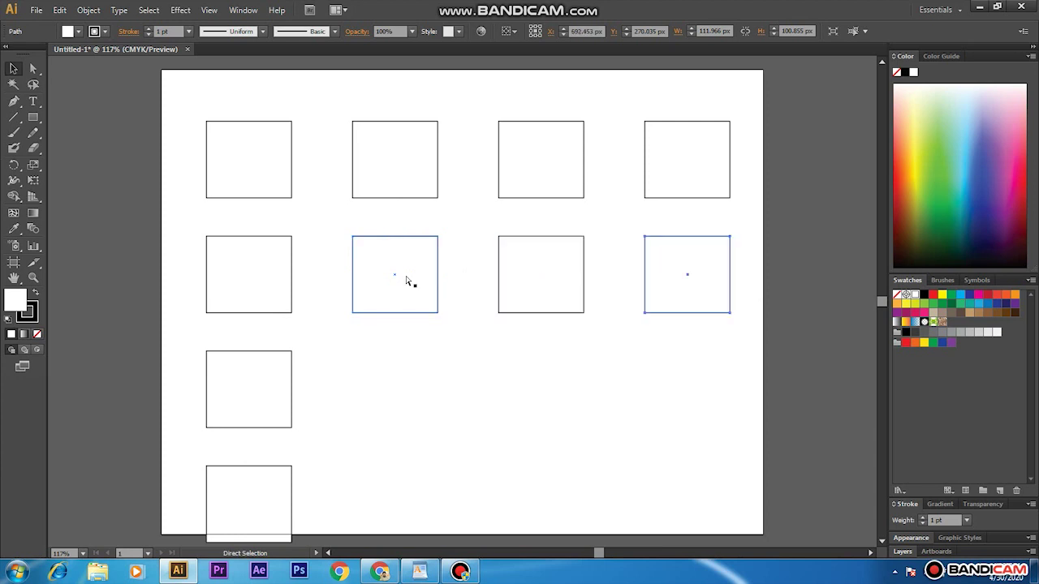
key(v)
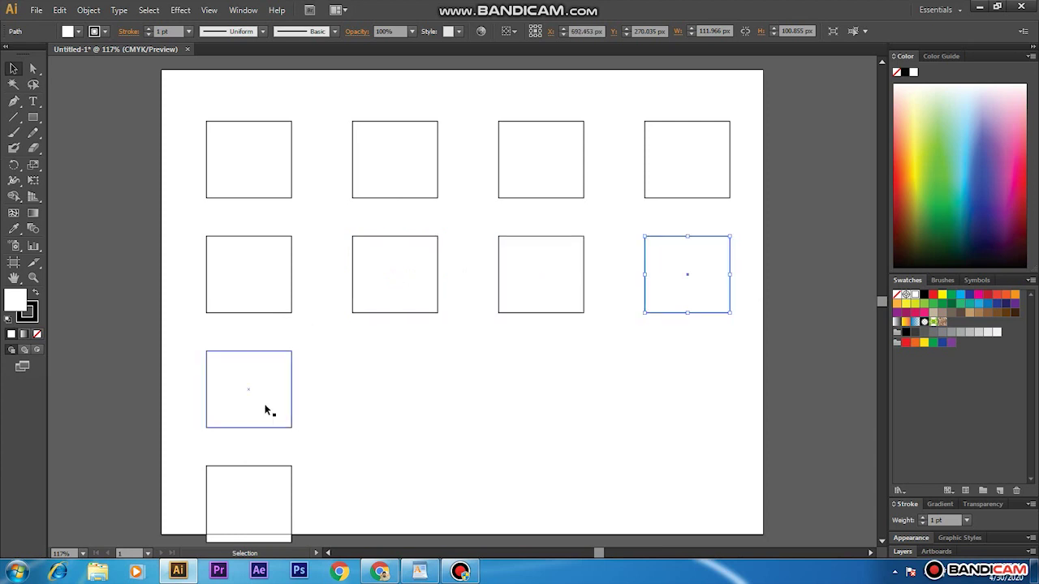
click(258, 393)
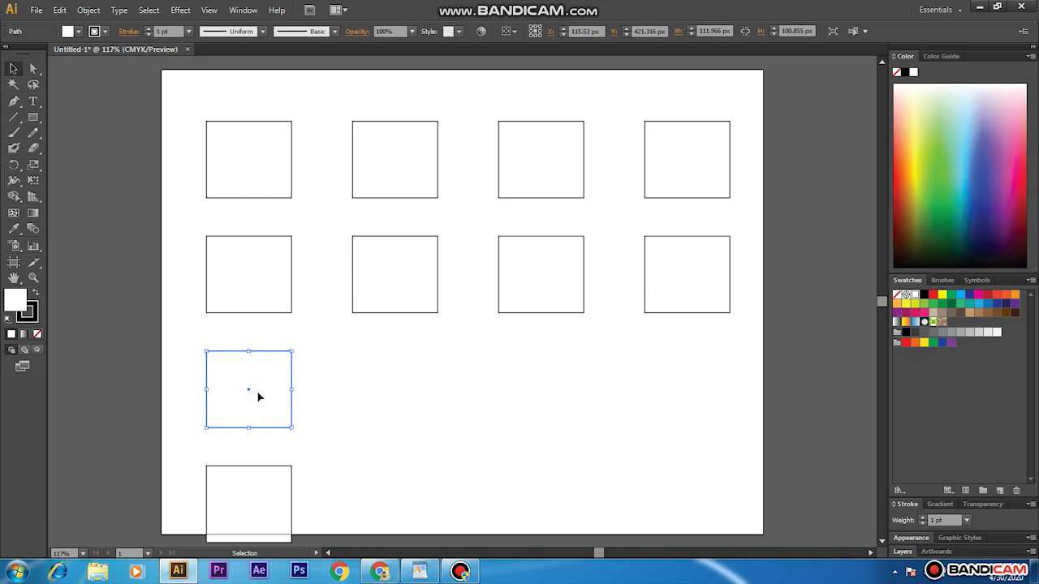
drag(259, 396, 403, 399)
Repeat the sideways copy with Ctrl+D to complete the third row of four rectangles.
key(a)
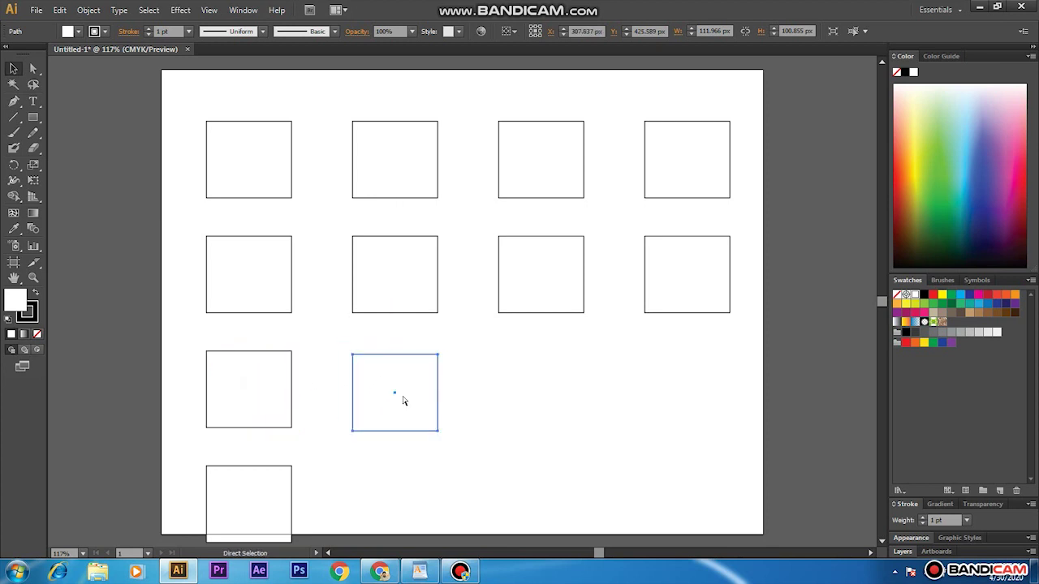
key(ctrl+d)
key(ctrl+d)
key(v)
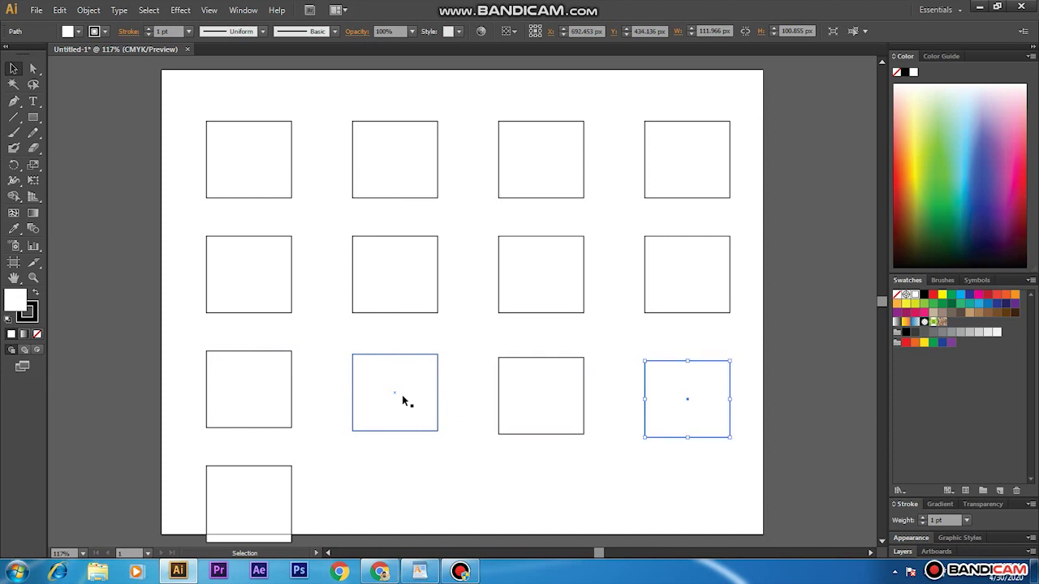